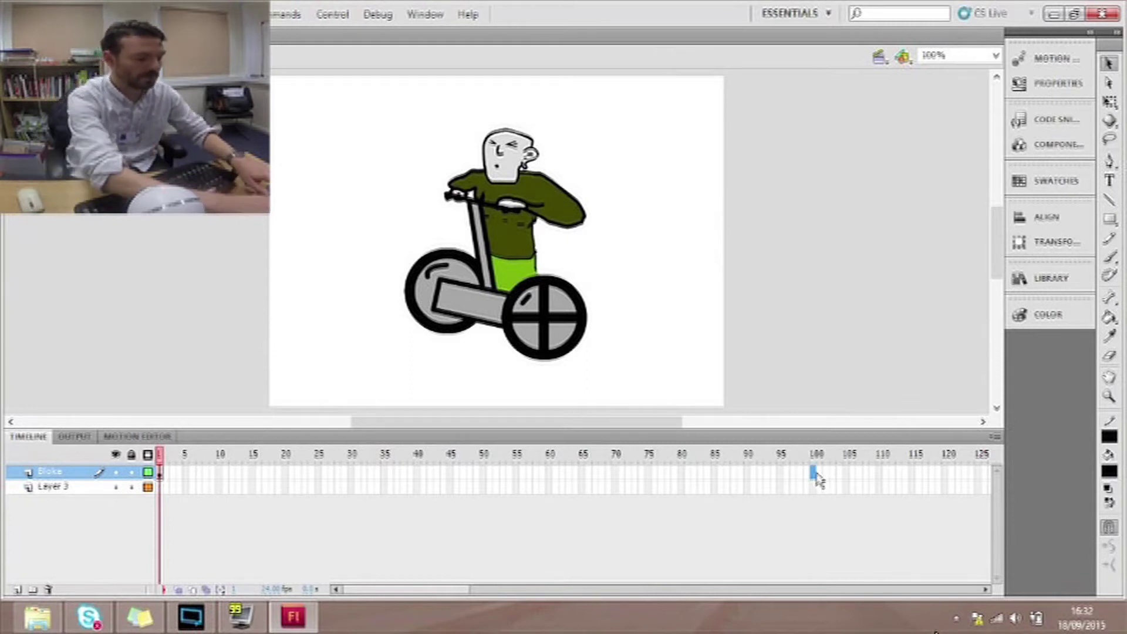
Step: Extend the Bloke layer to frame 100, deselect the character and select frame 1 of Layer 3
key(F5)
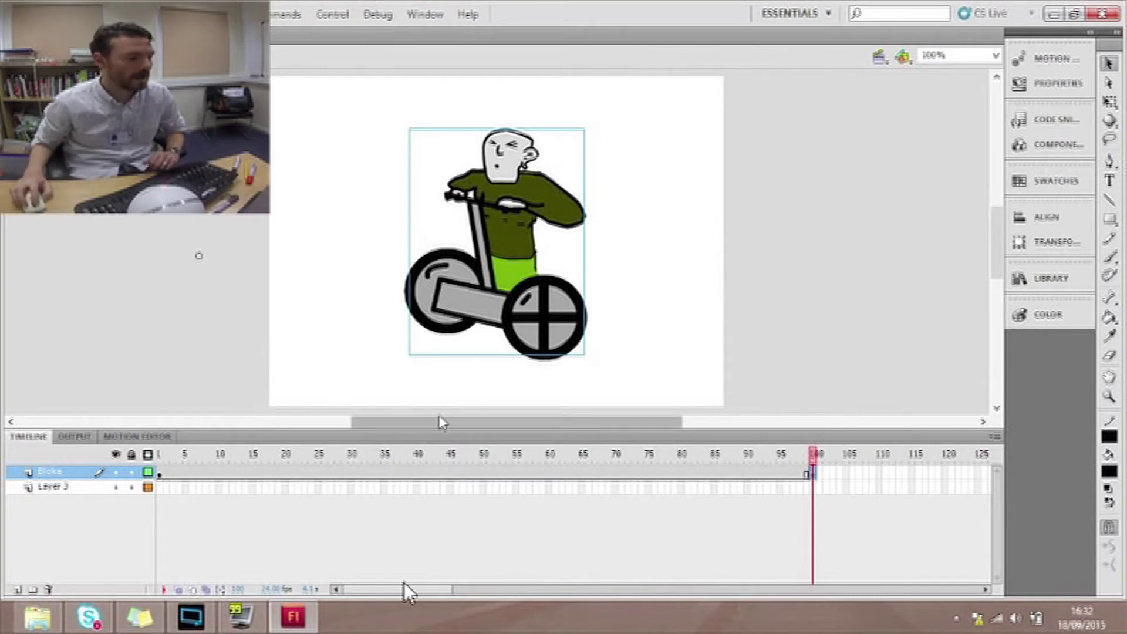
click(205, 528)
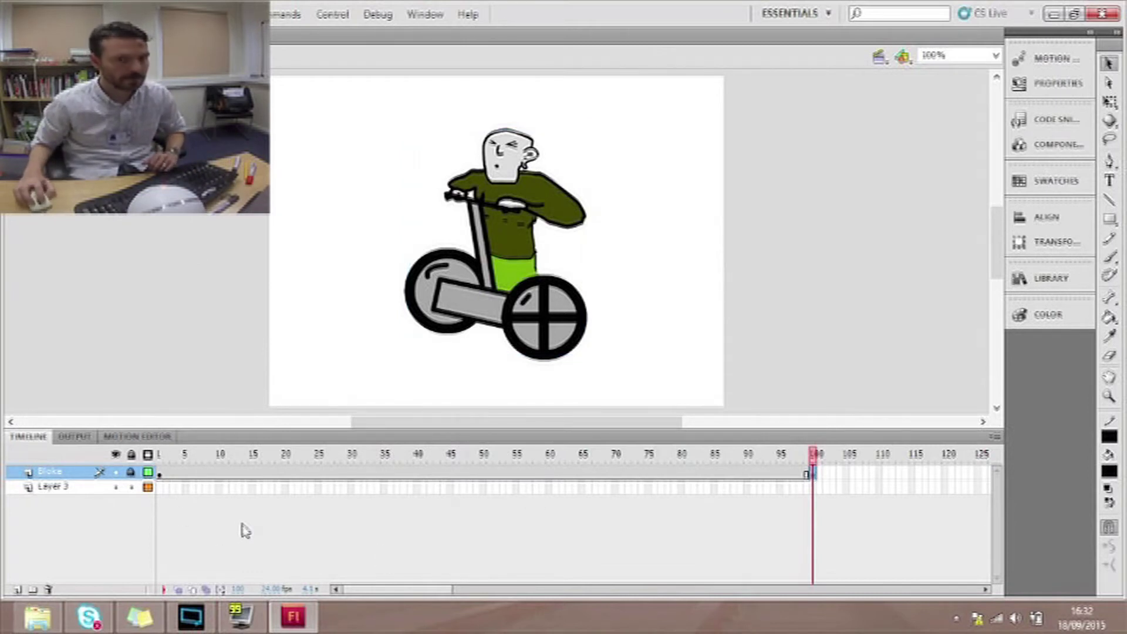
click(161, 488)
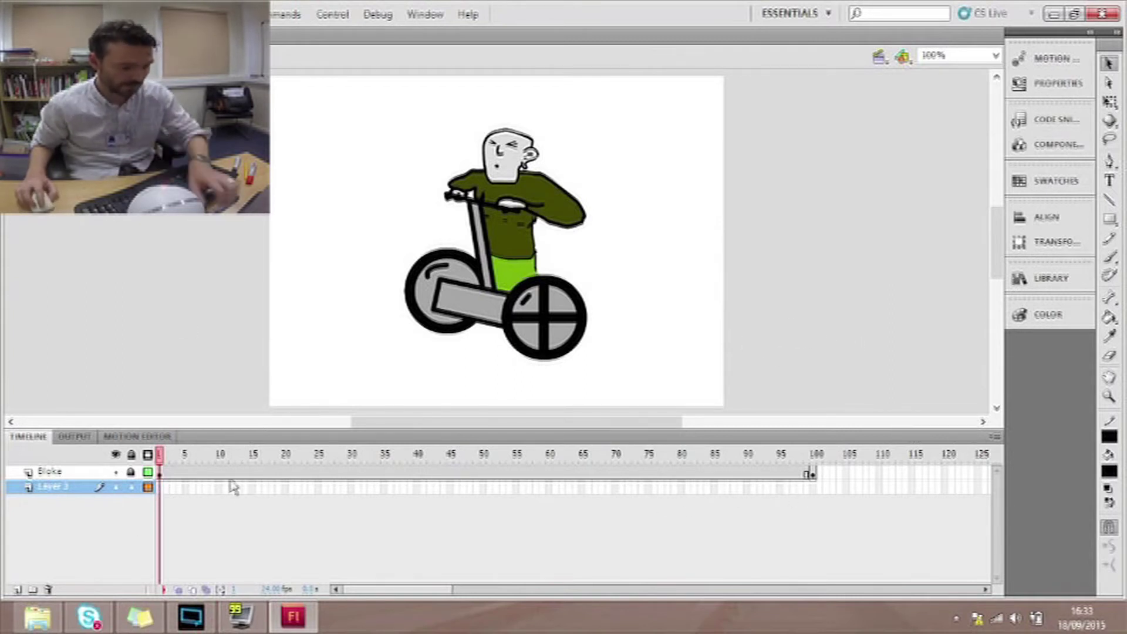
scroll(529, 264, down, 3)
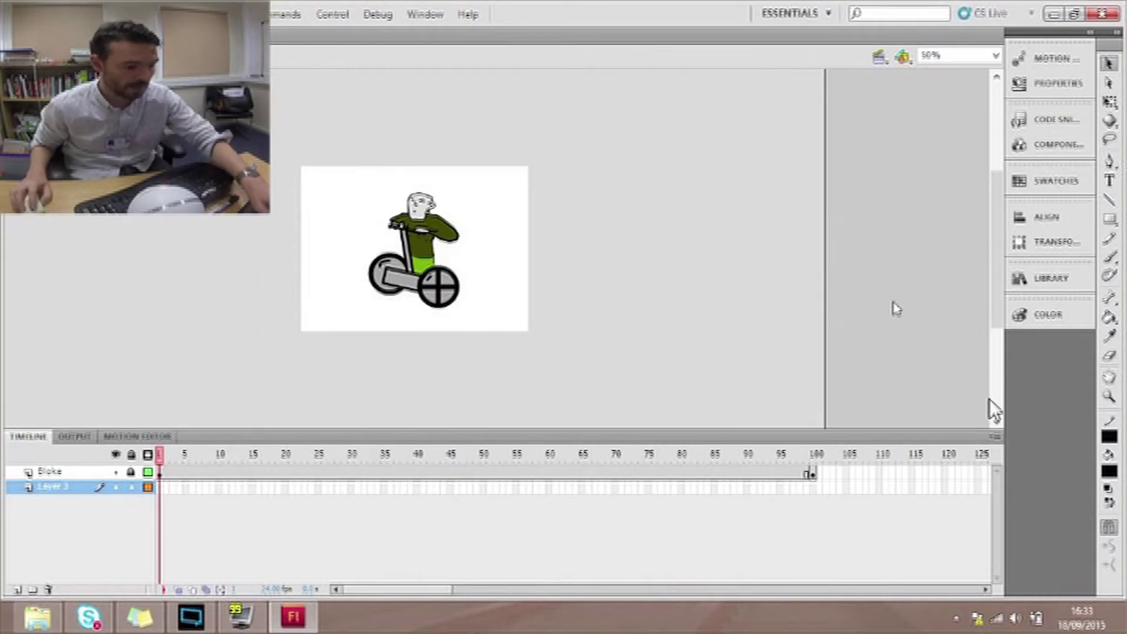
scroll(986, 400, down, 3)
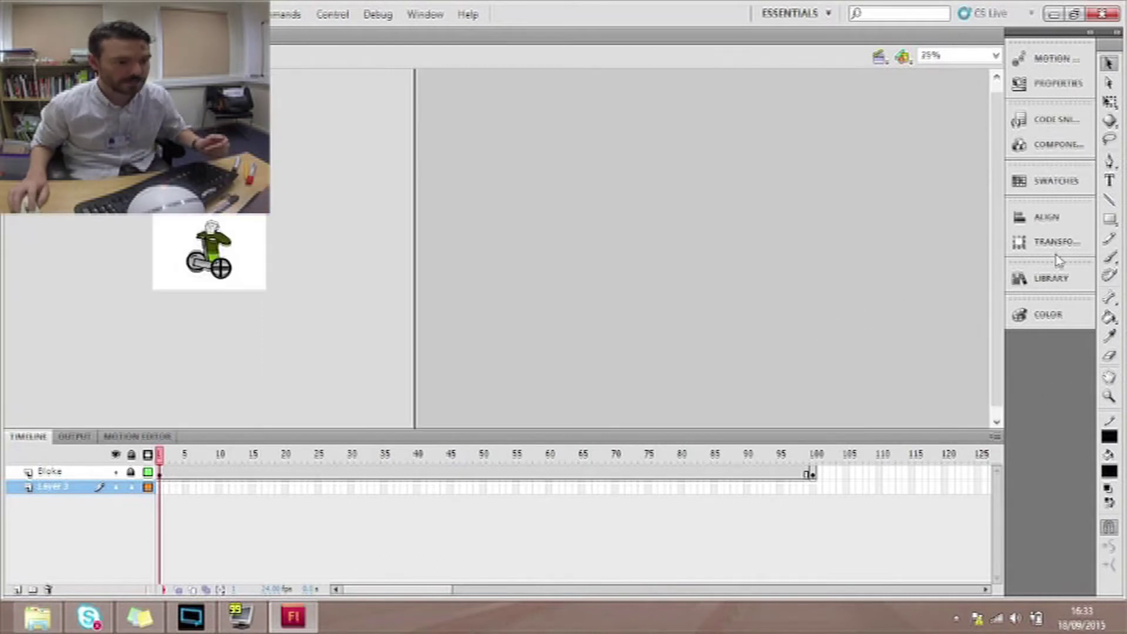
Step: Choose the Rectangle tool with a bright green fill and no stroke colour
click(1110, 221)
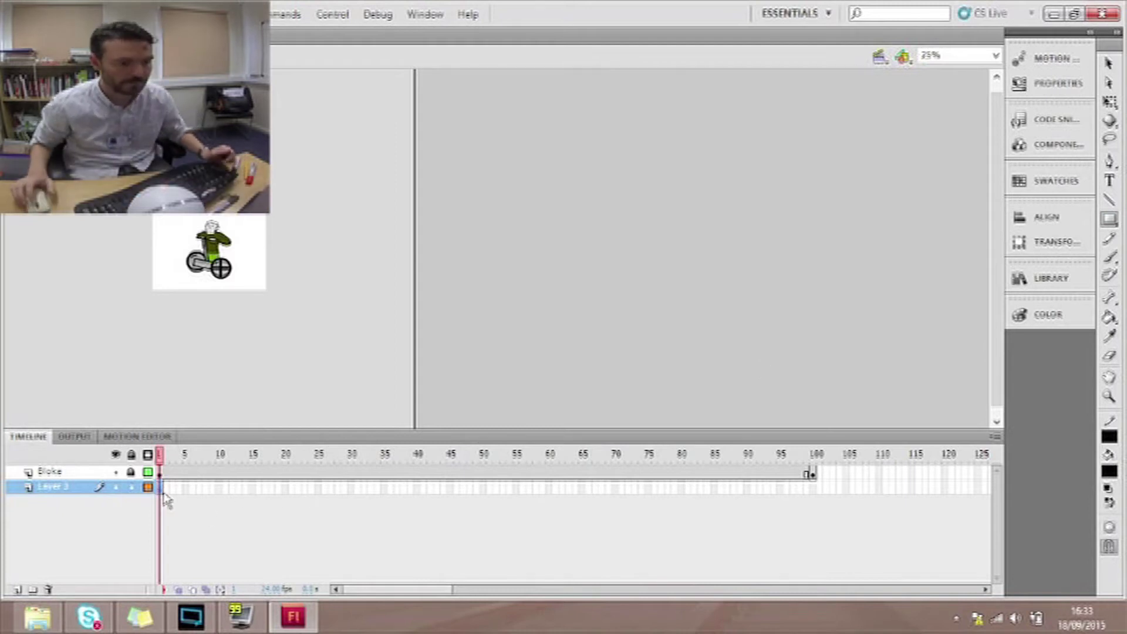
click(1110, 474)
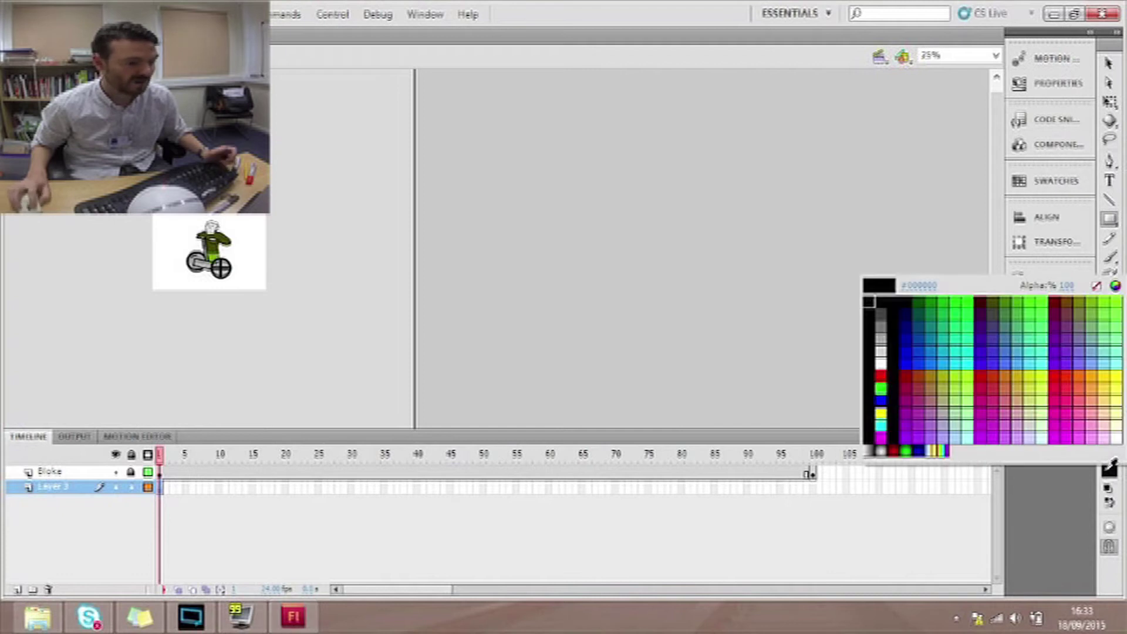
click(935, 299)
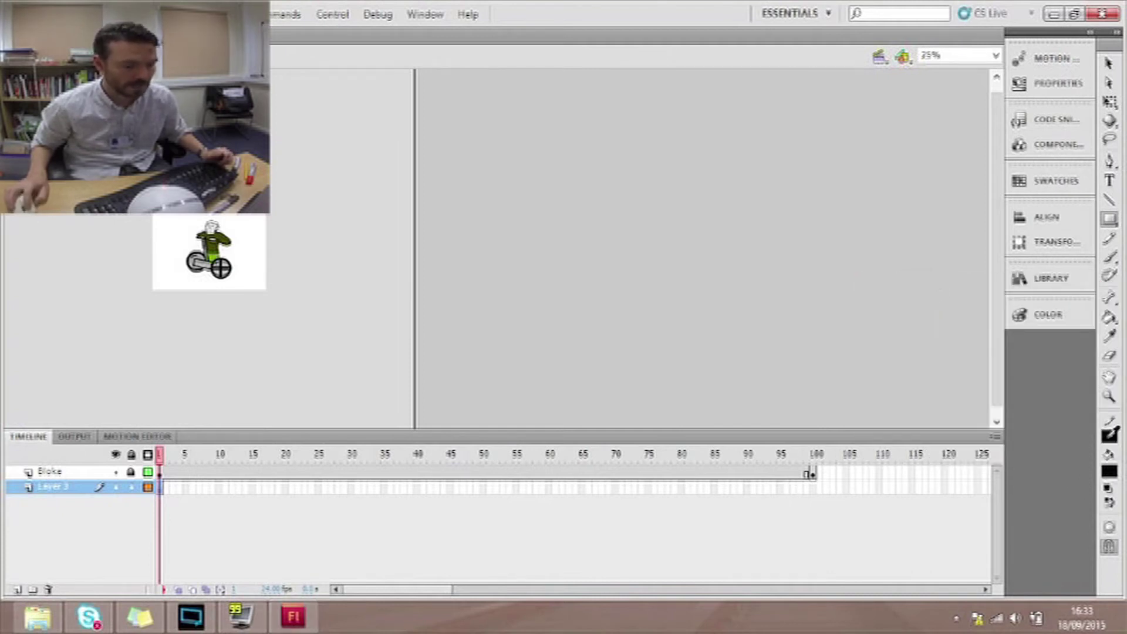
click(1110, 474)
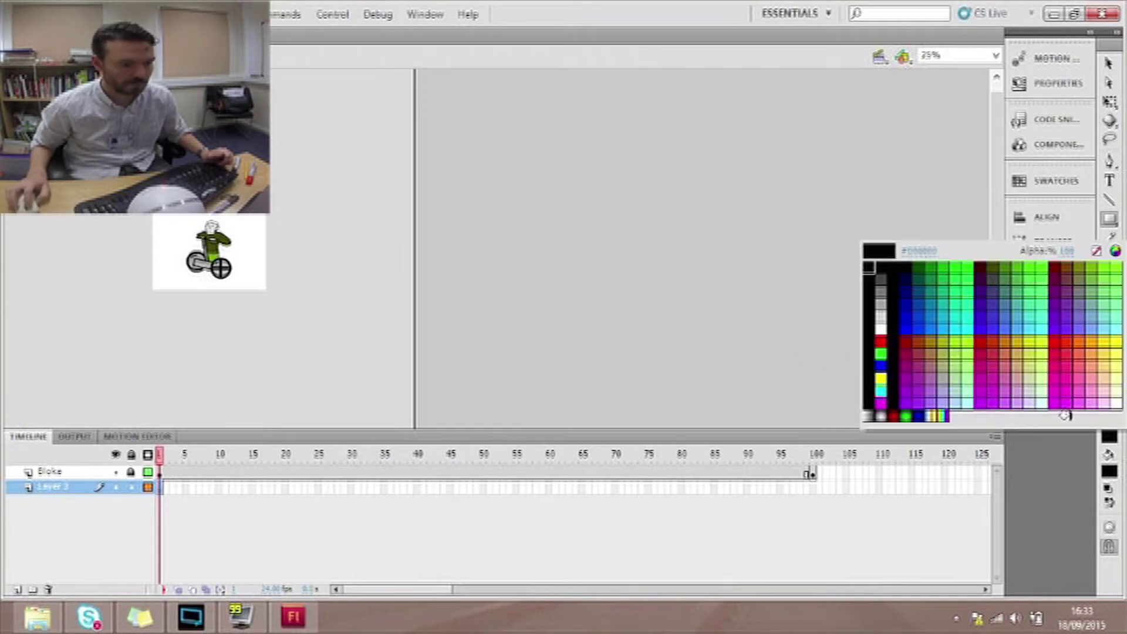
click(1119, 327)
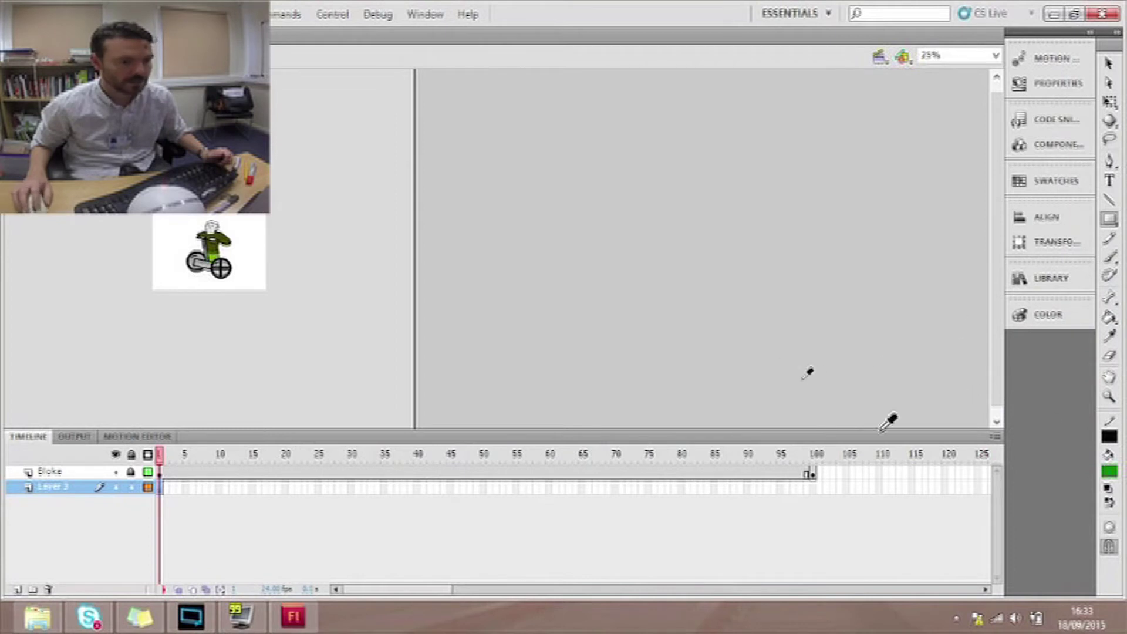
key(ctrl+z)
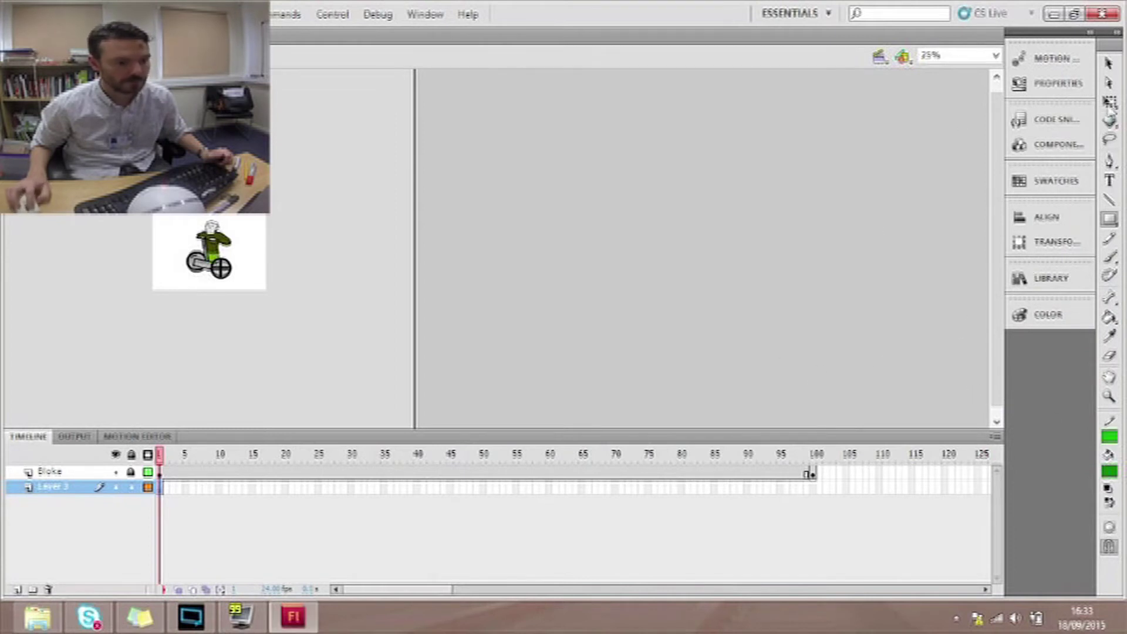
click(1110, 437)
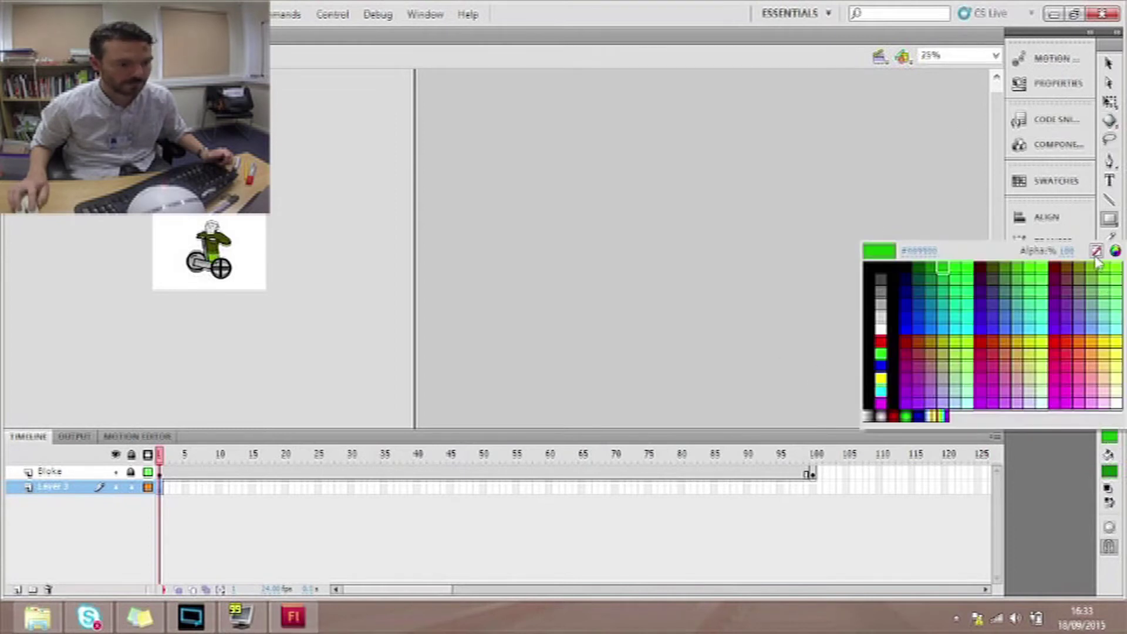
key(Escape)
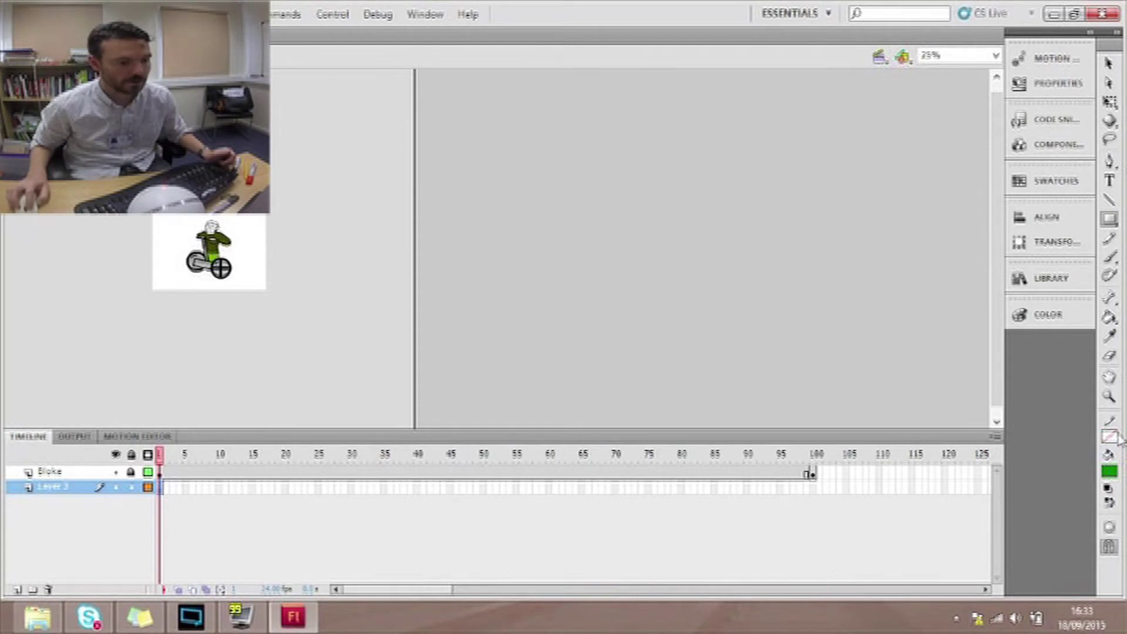
click(1110, 219)
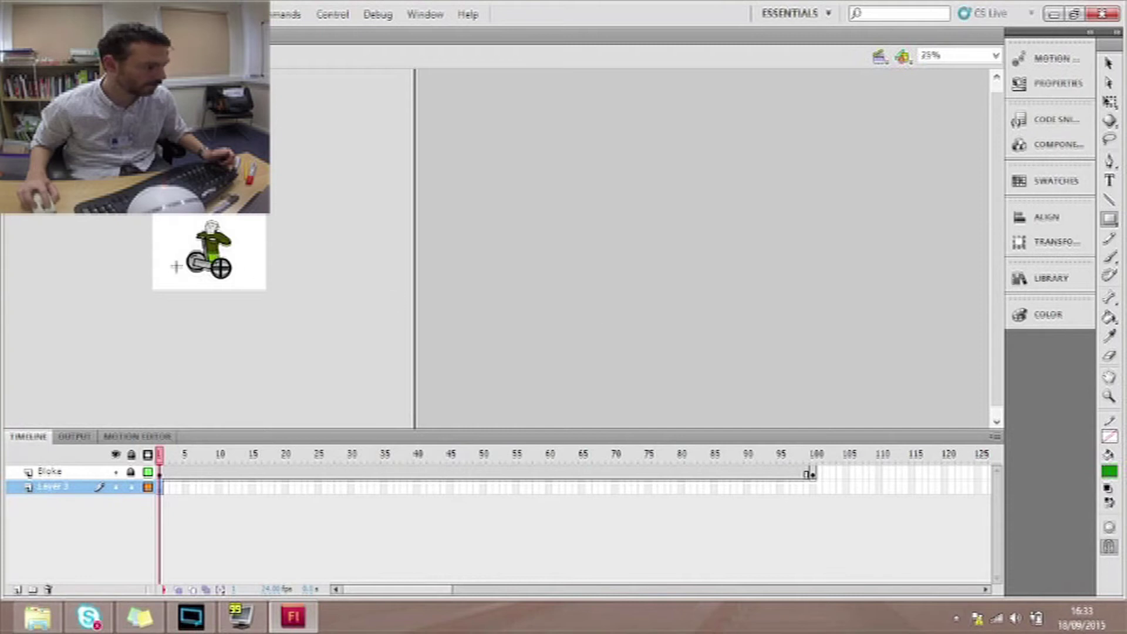
Step: Draw a wide green rectangle along the stage bottom and a cyan sky rectangle above it
drag(152, 260, 520, 294)
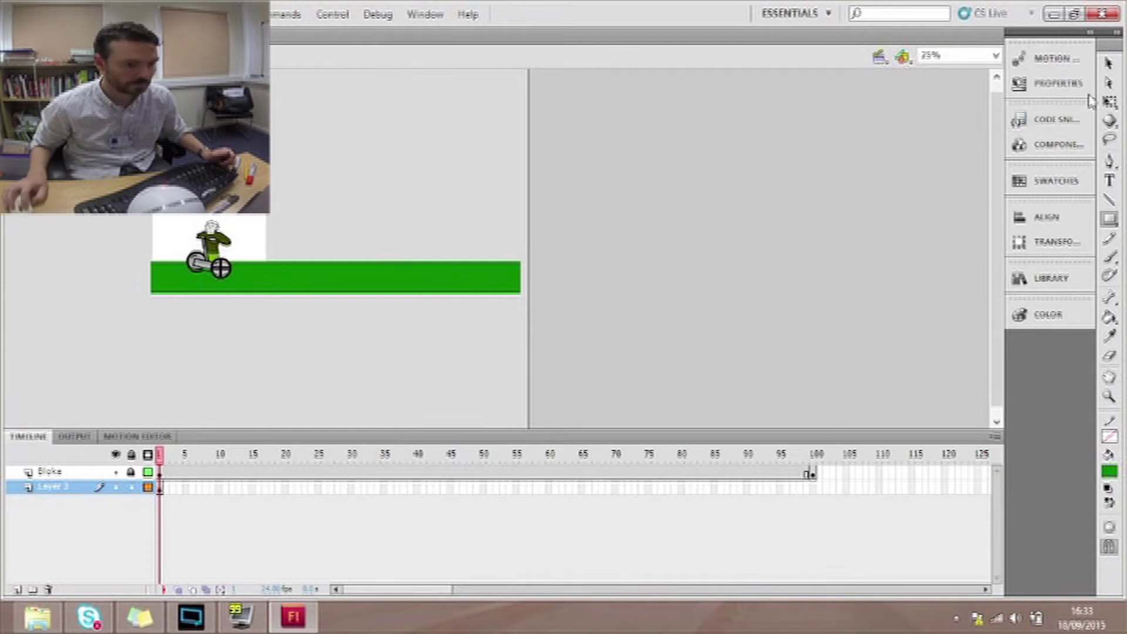
click(1112, 472)
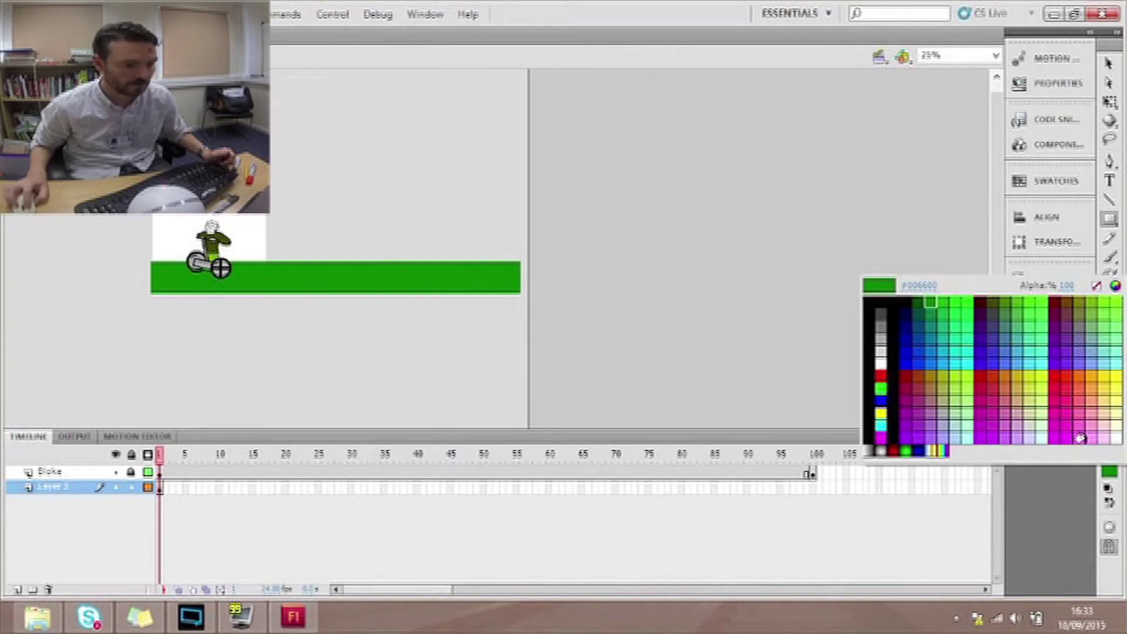
click(959, 361)
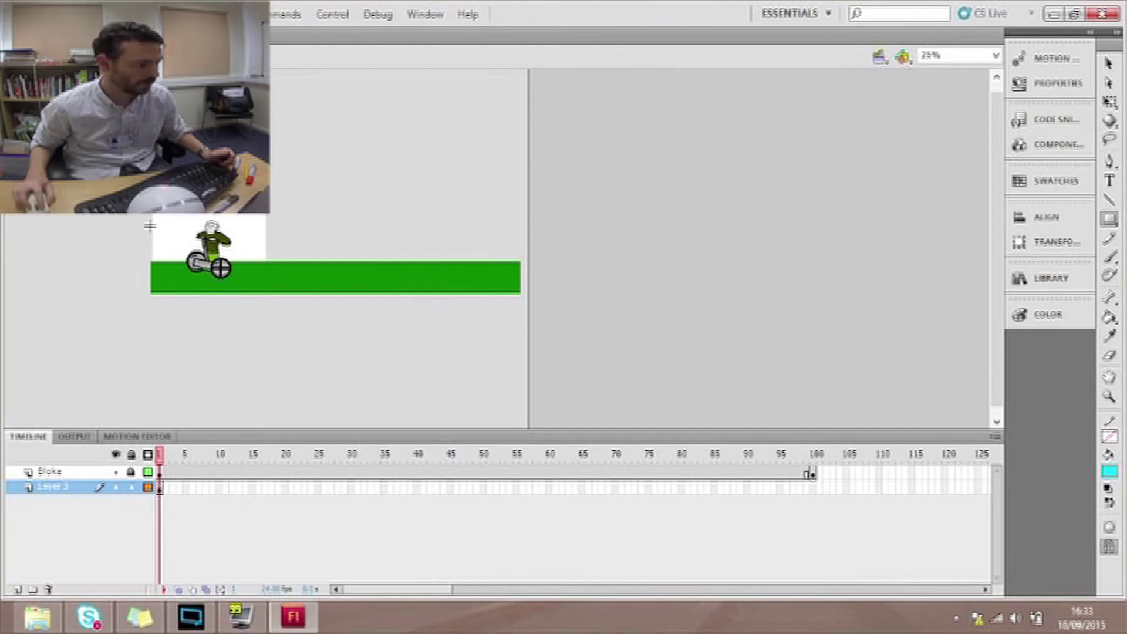
drag(152, 208, 520, 263)
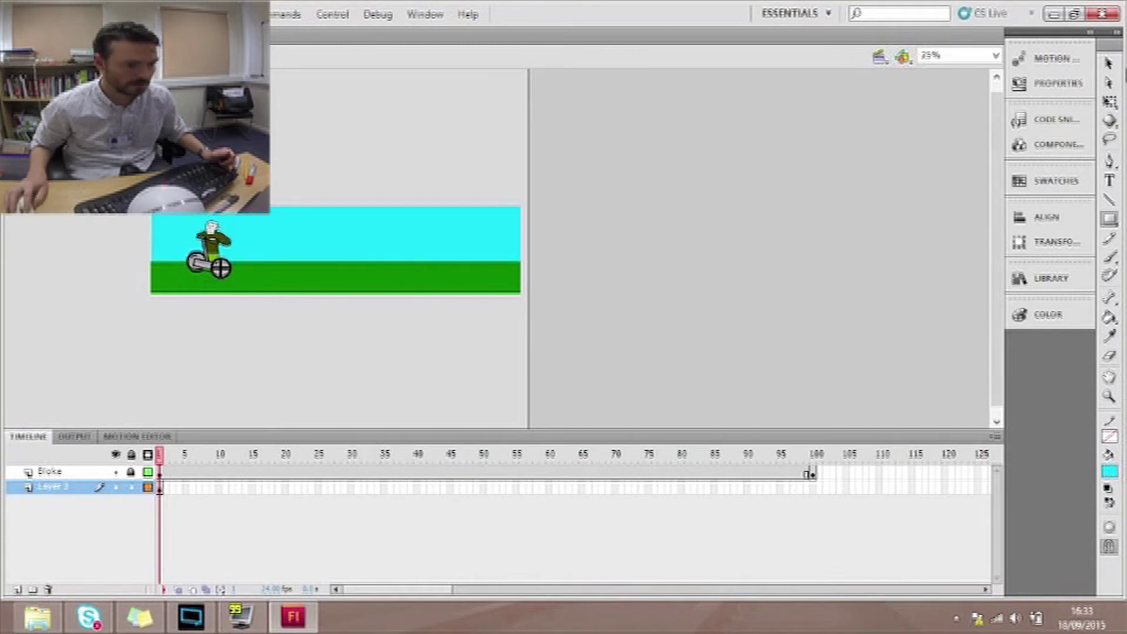
click(1109, 64)
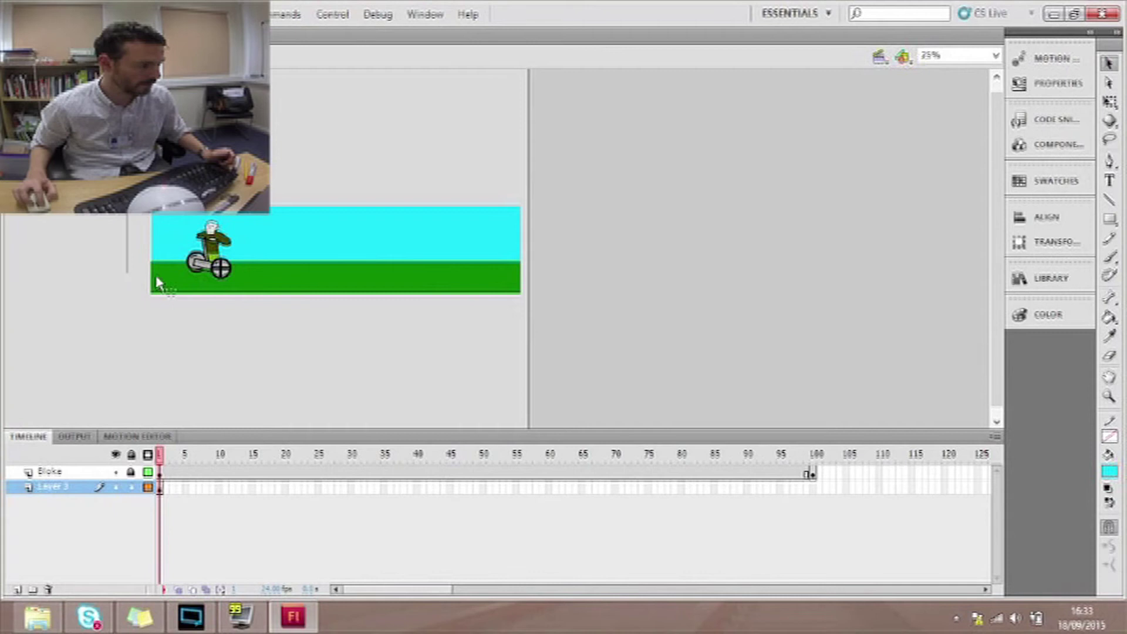
Step: Delete the stray strips at the left and right edges of the stage
drag(156, 280, 161, 319)
key(Delete)
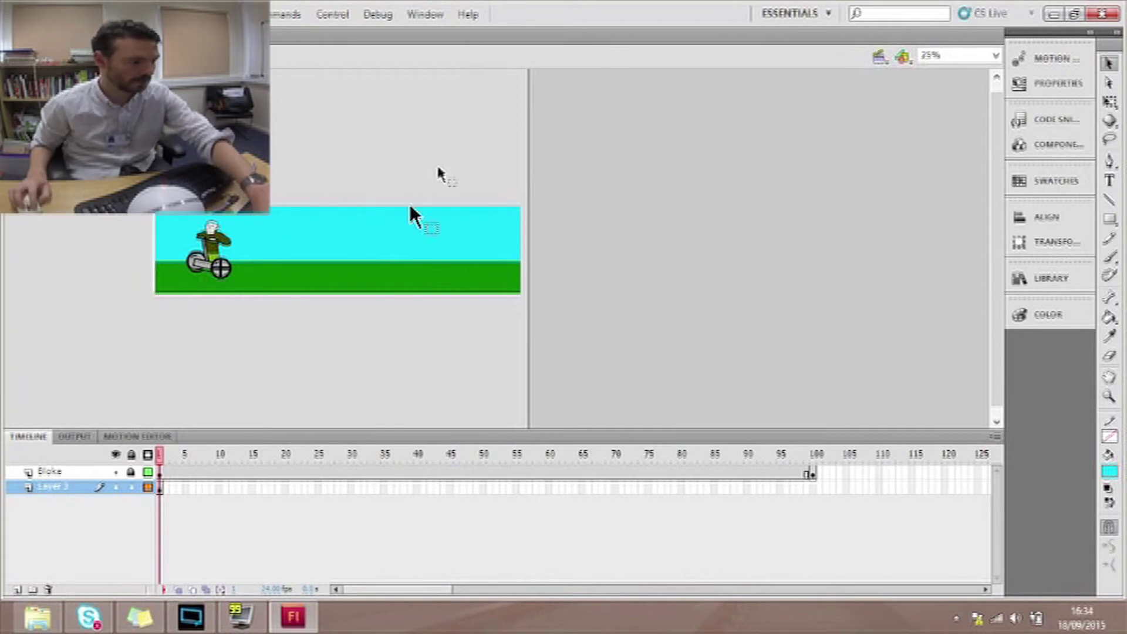
drag(522, 190, 516, 303)
key(Delete)
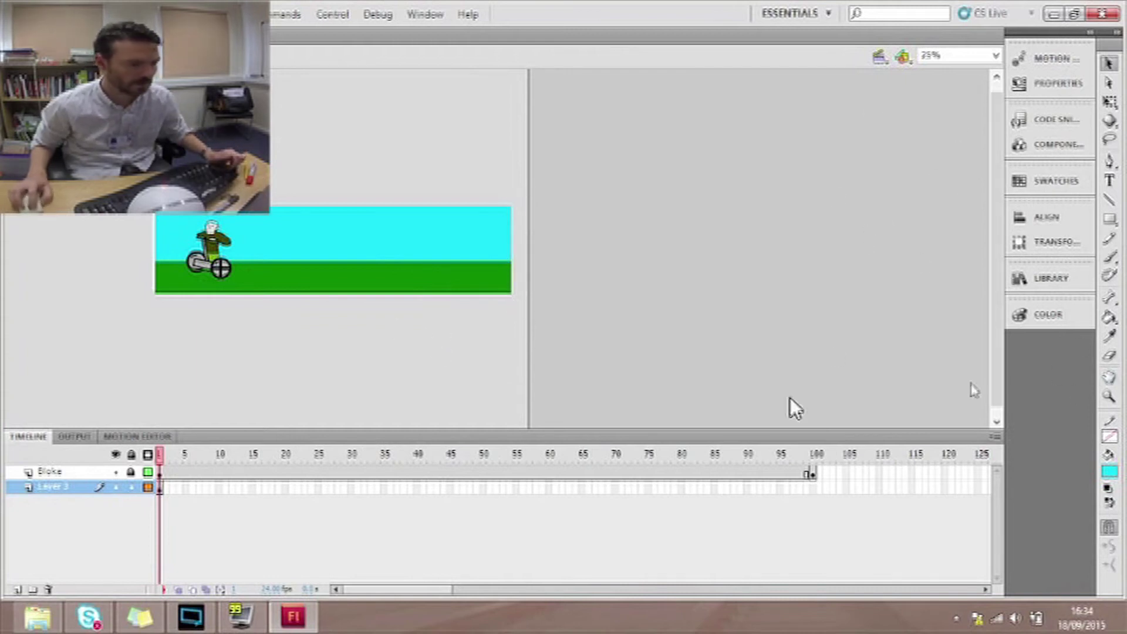
Step: Stretch the whole background far past the stage's right edge with Free Transform
key(q)
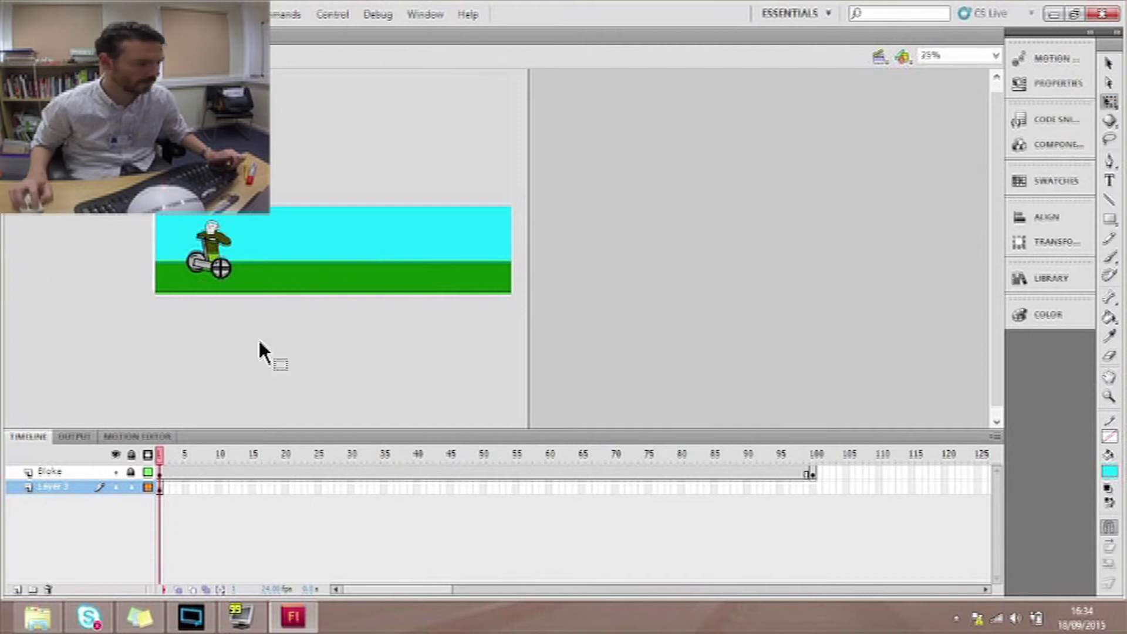
drag(132, 176, 538, 335)
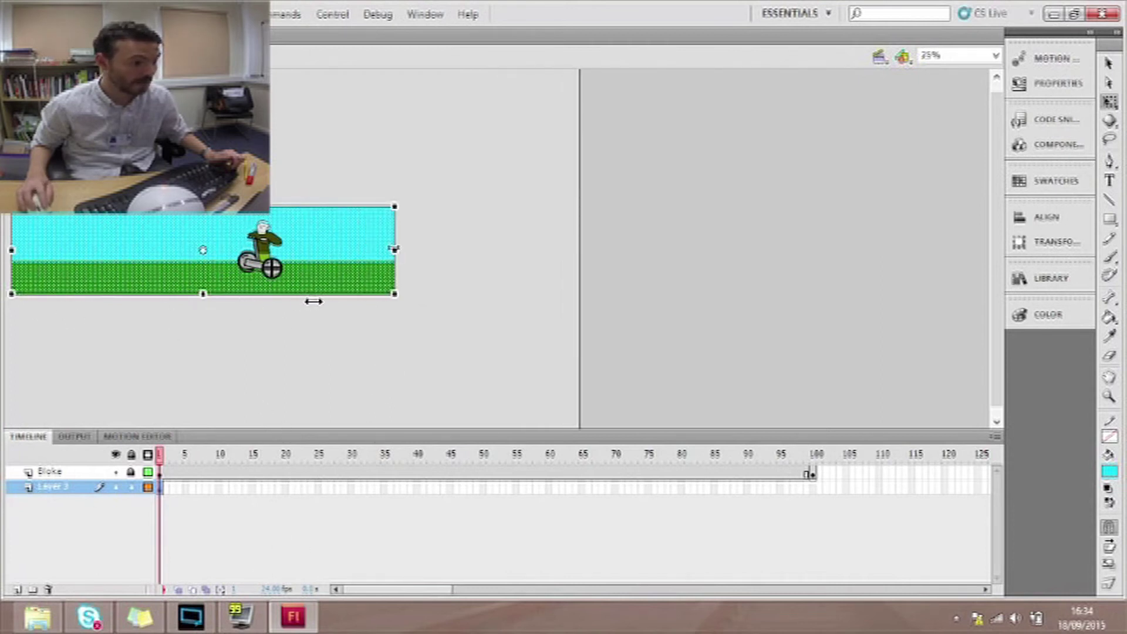
drag(395, 251, 539, 255)
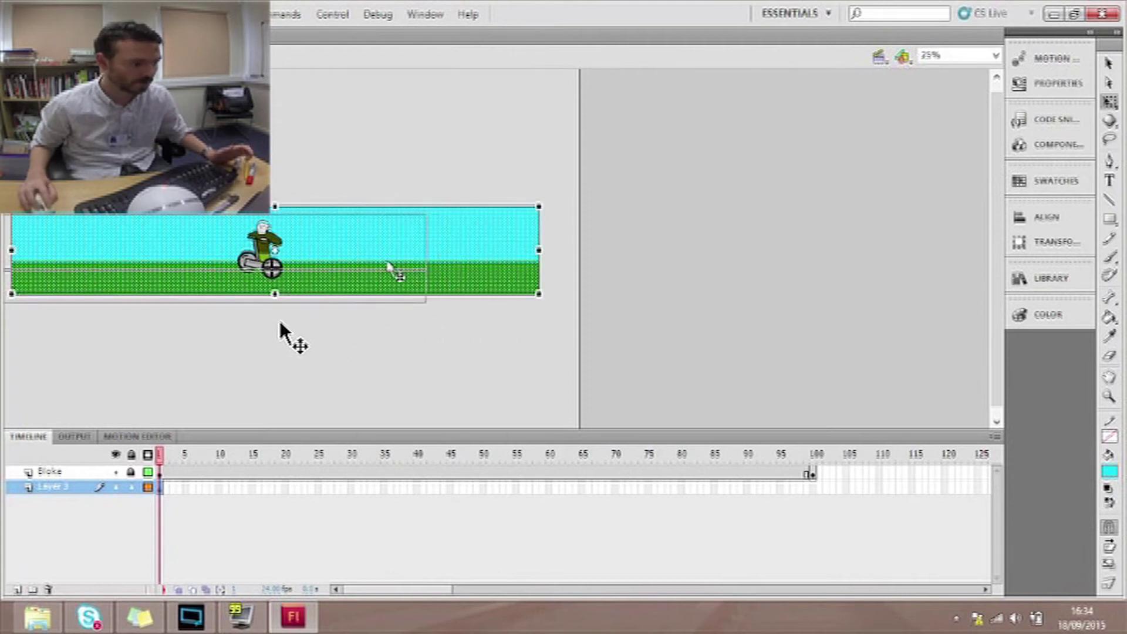
key(Escape)
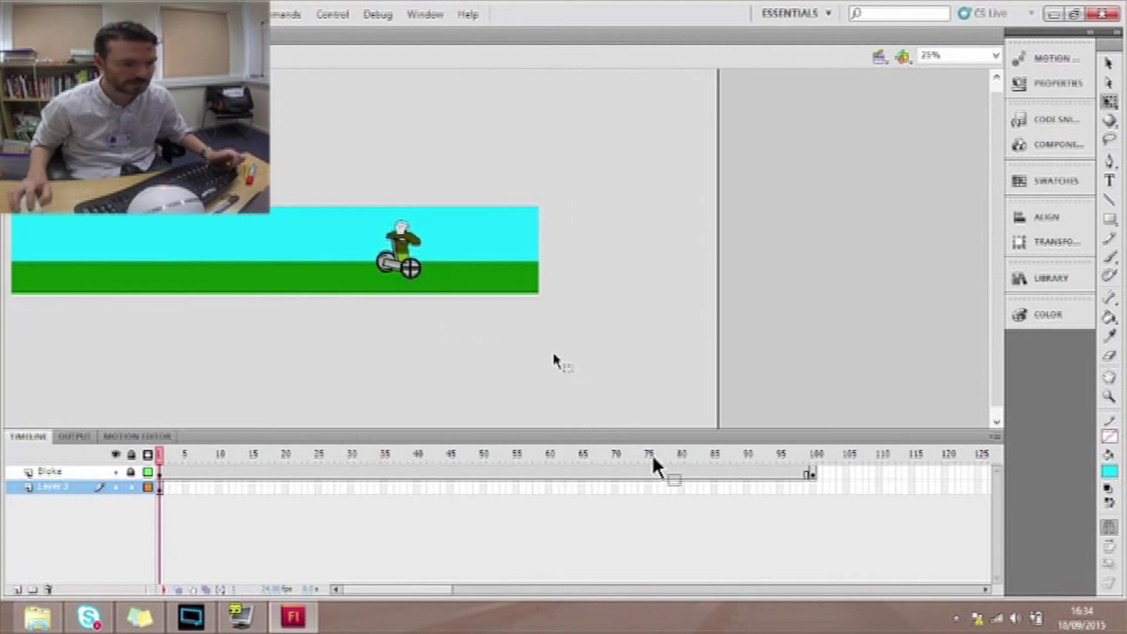
click(1112, 257)
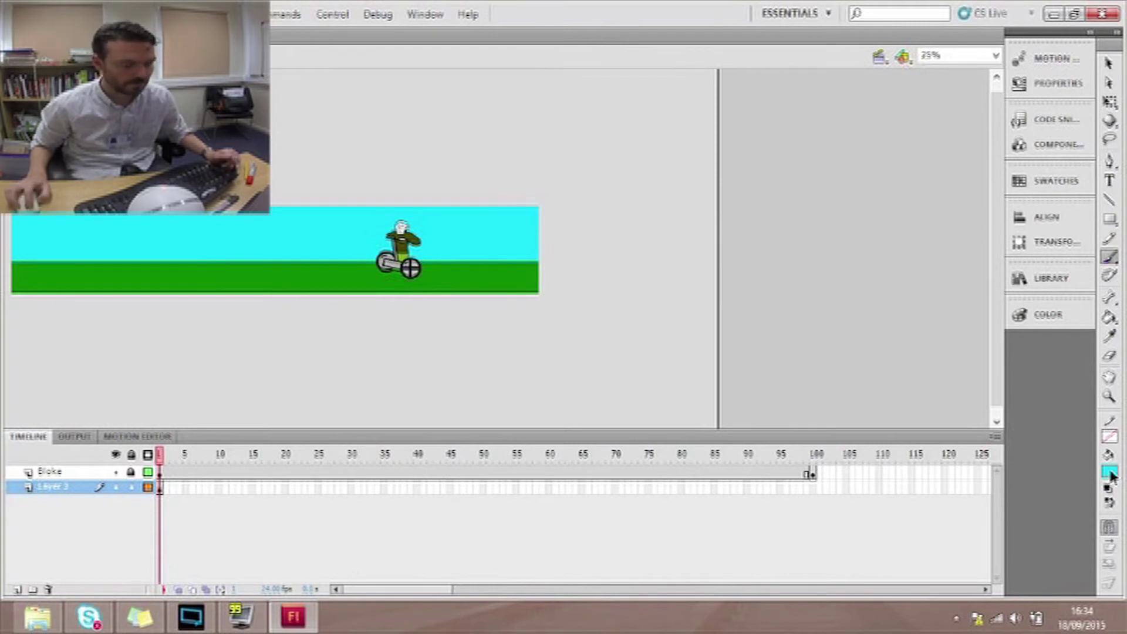
Step: Set the brush paint colour to green from the swatch picker
click(1112, 476)
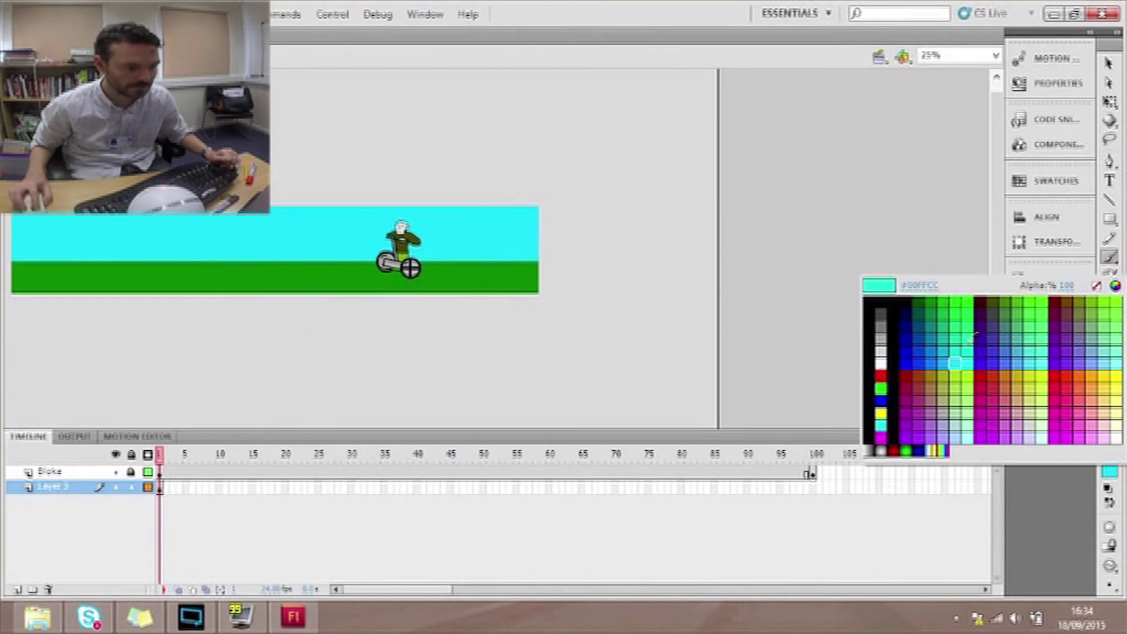
click(958, 305)
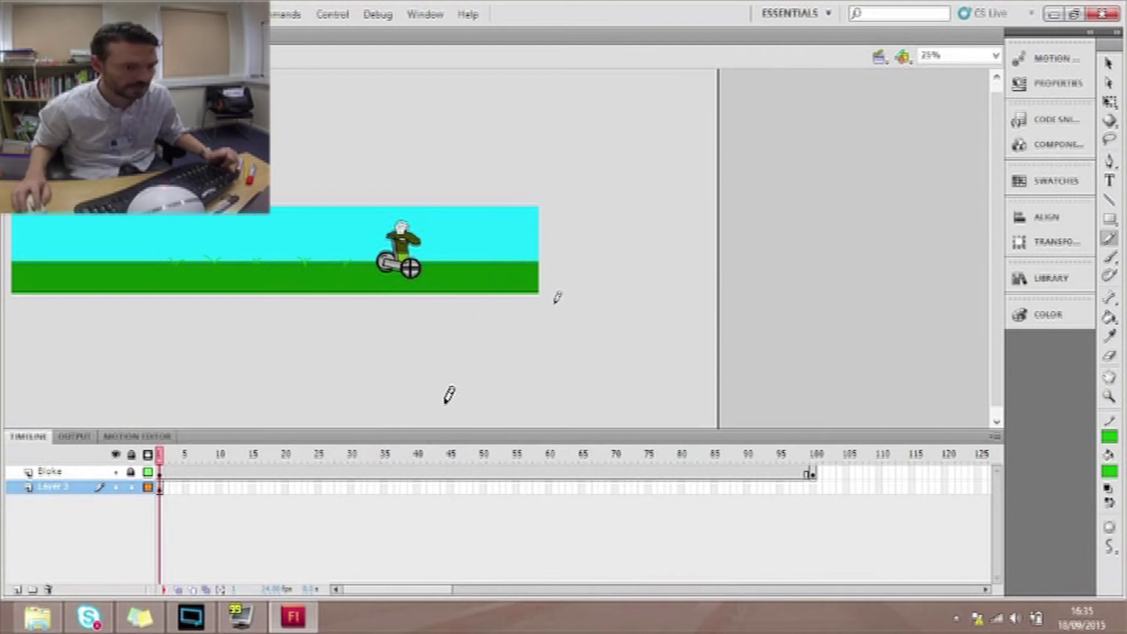
Step: Convert the selected background into graphic symbol 'back1' after the name 'back' clashed
click(1110, 62)
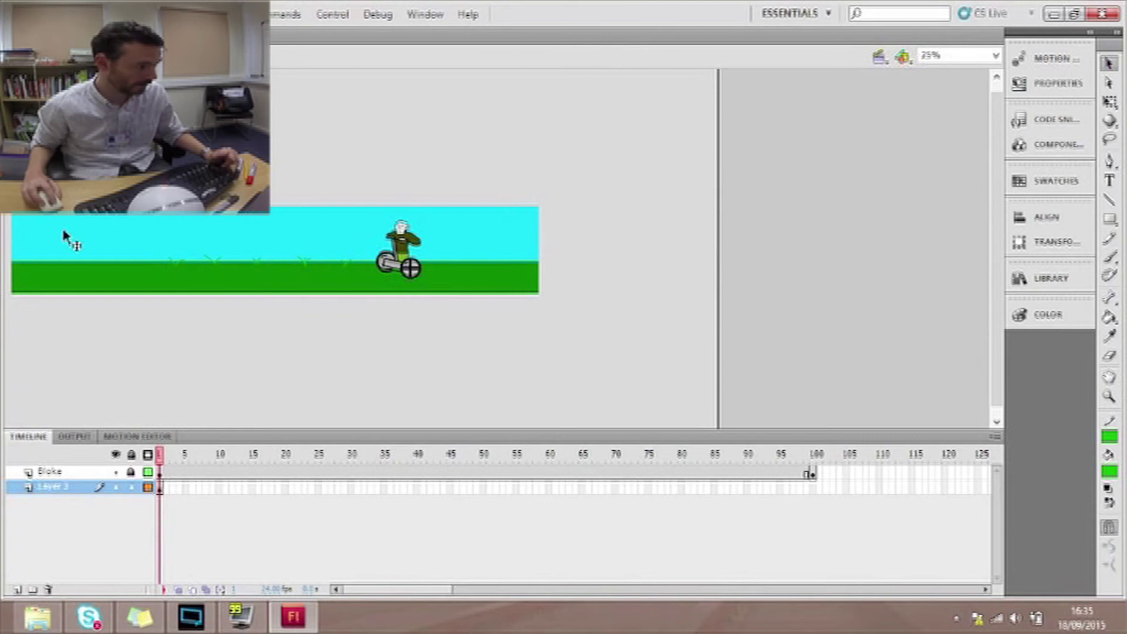
drag(9, 177, 600, 323)
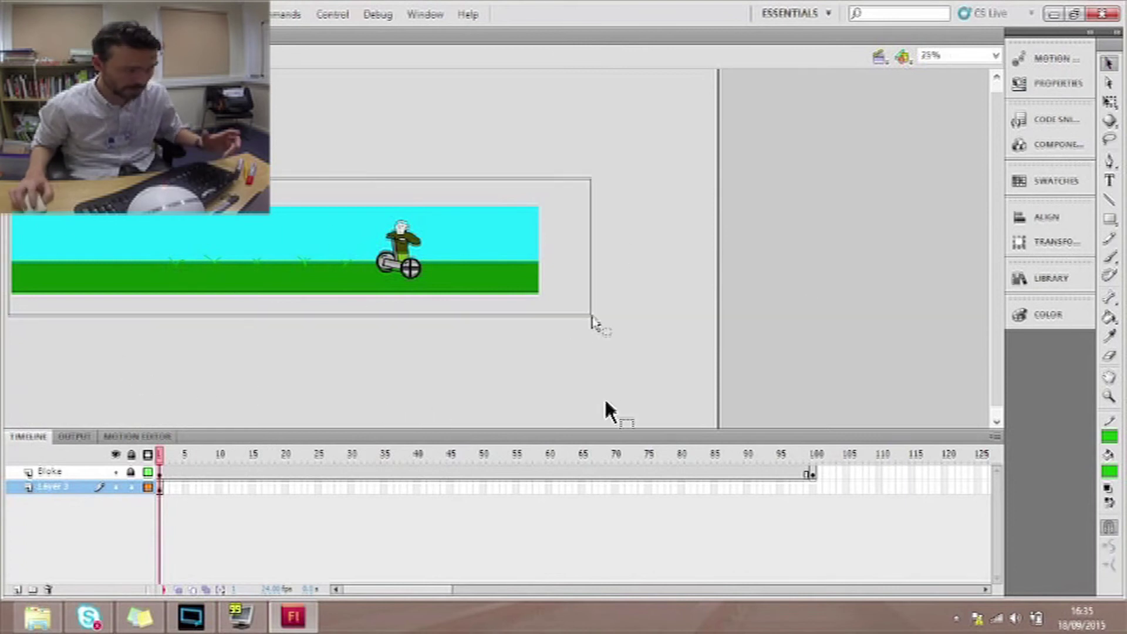
right_click(249, 231)
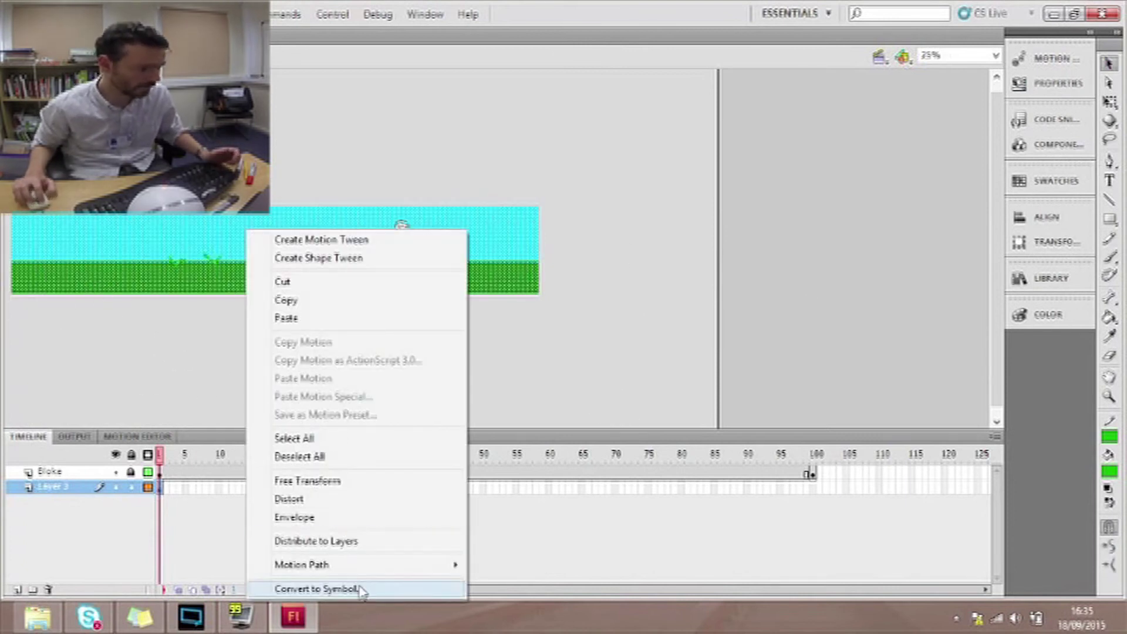
click(317, 588)
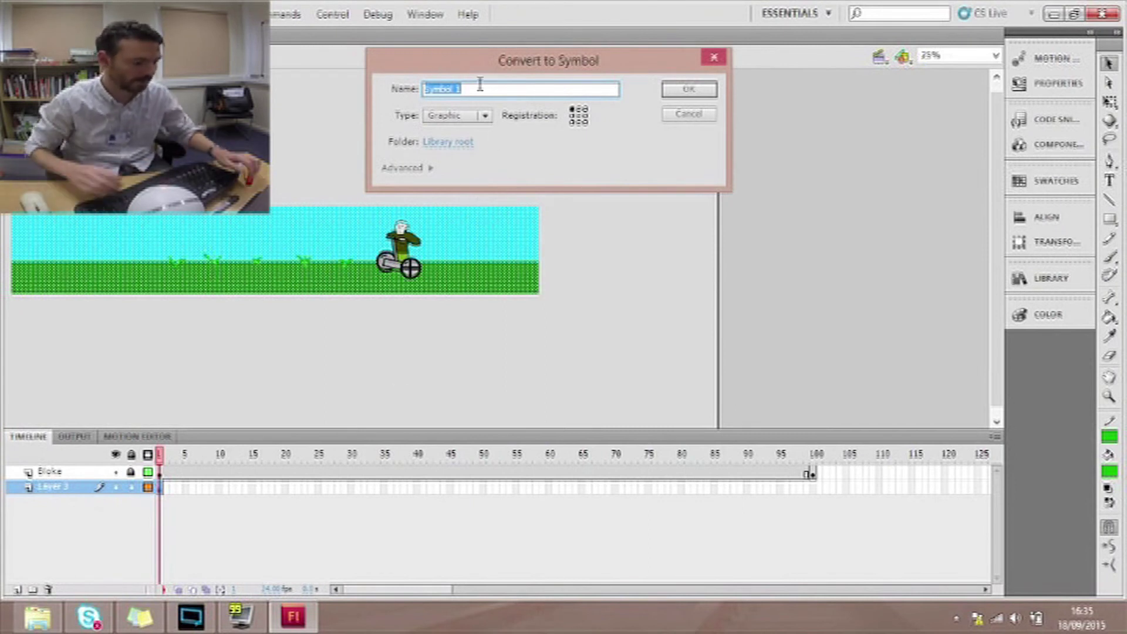
text(bike)
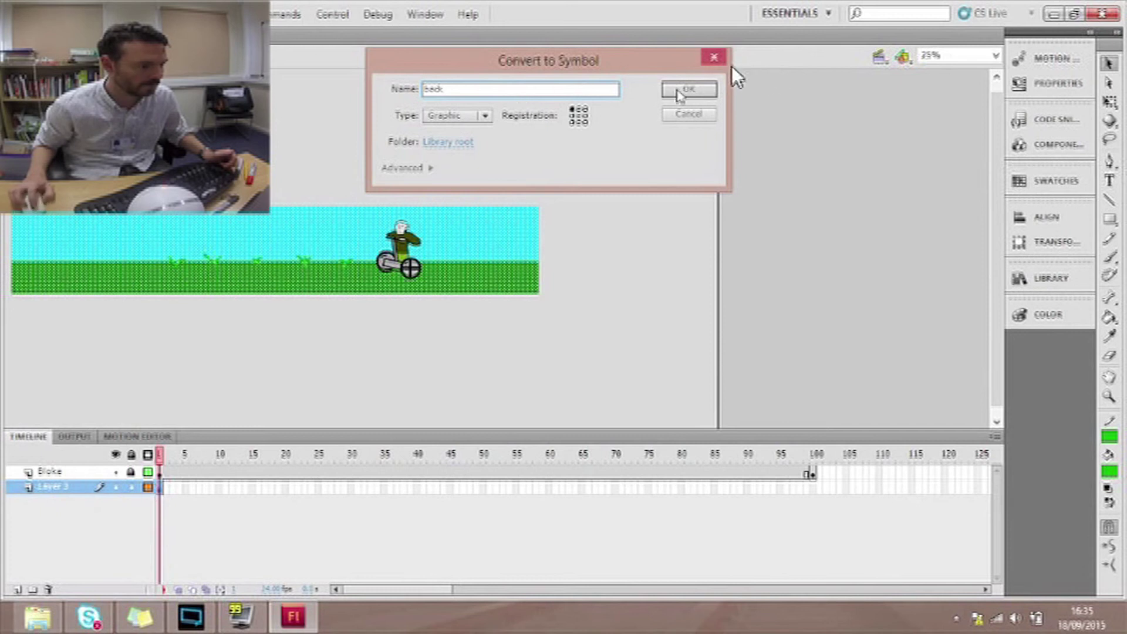
click(689, 90)
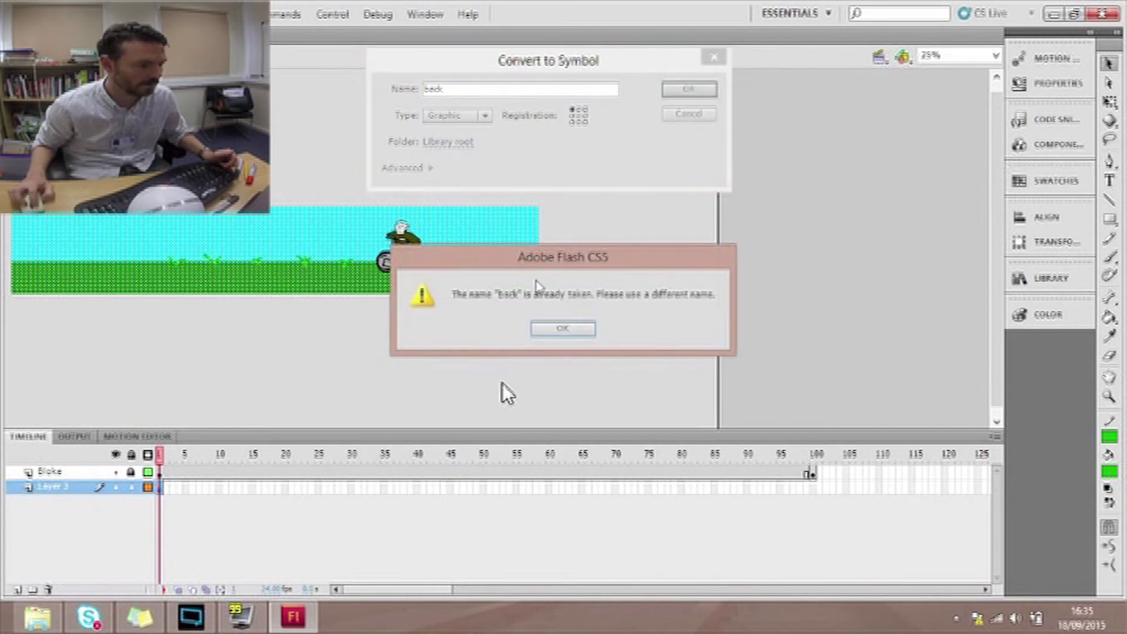
click(563, 332)
click(472, 88)
text(1)
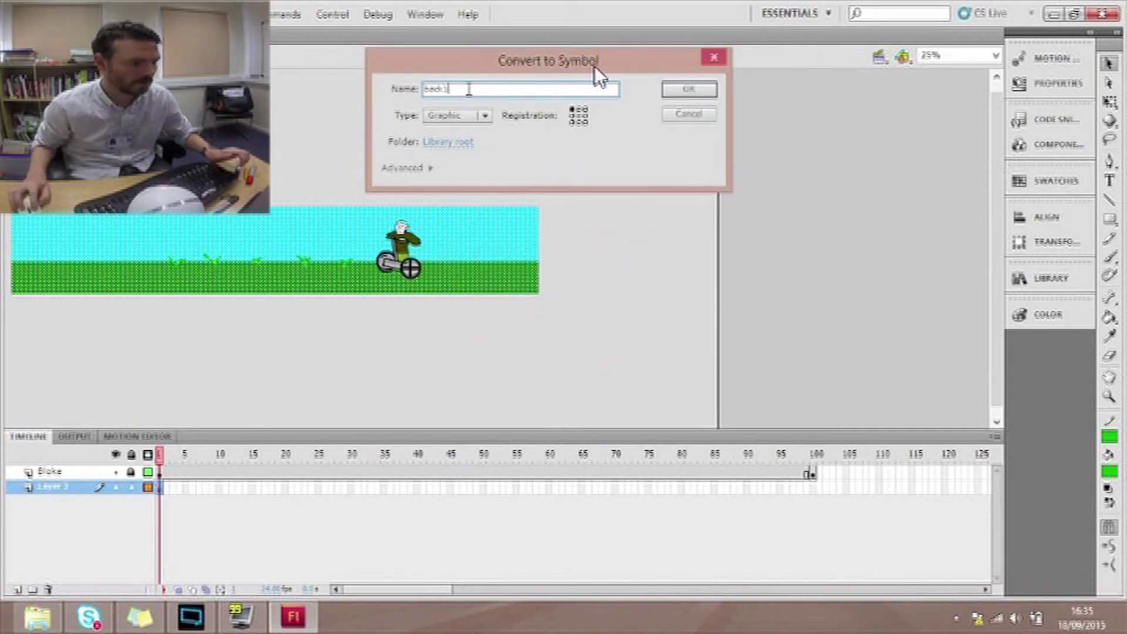
click(679, 91)
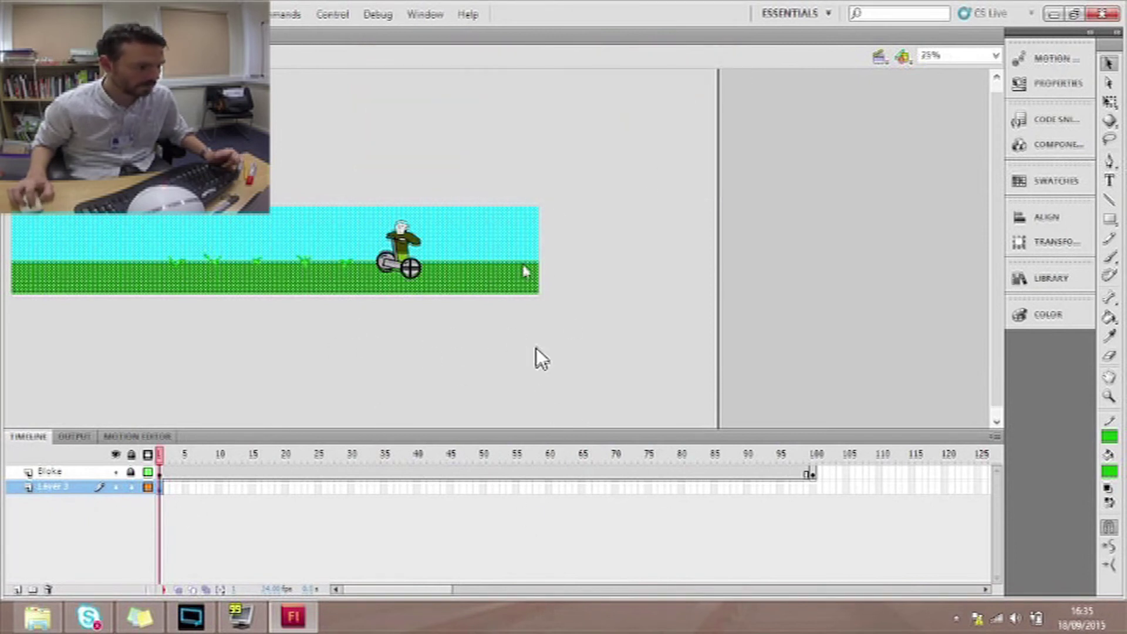
Step: Nudge the background at frame 1, then keyframe frame 100 and slide it right
click(573, 369)
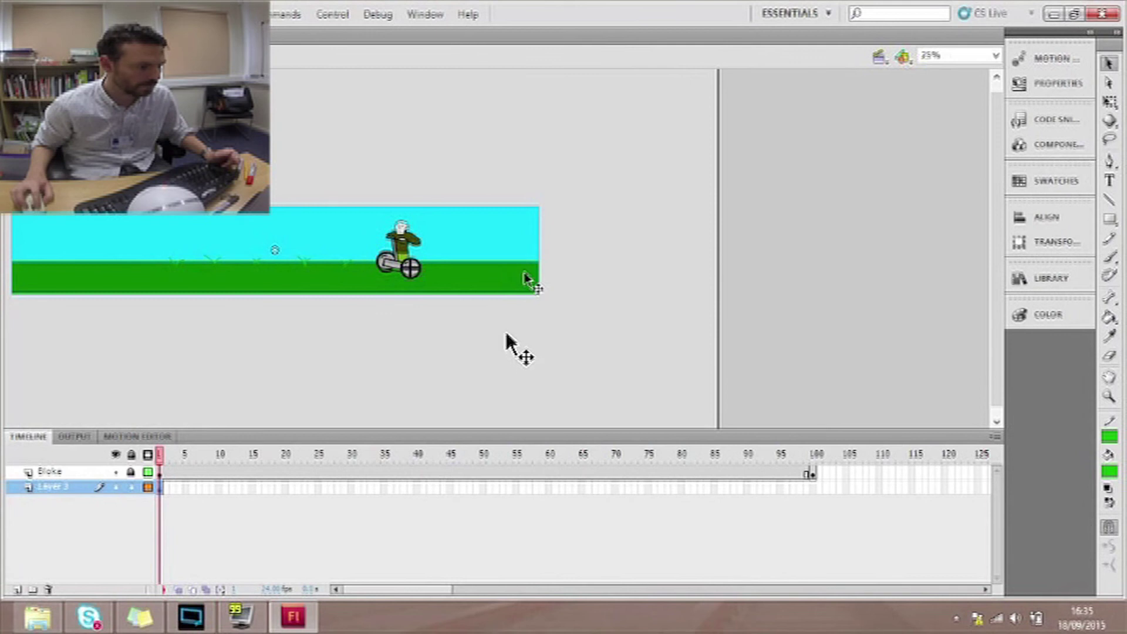
drag(529, 275, 494, 275)
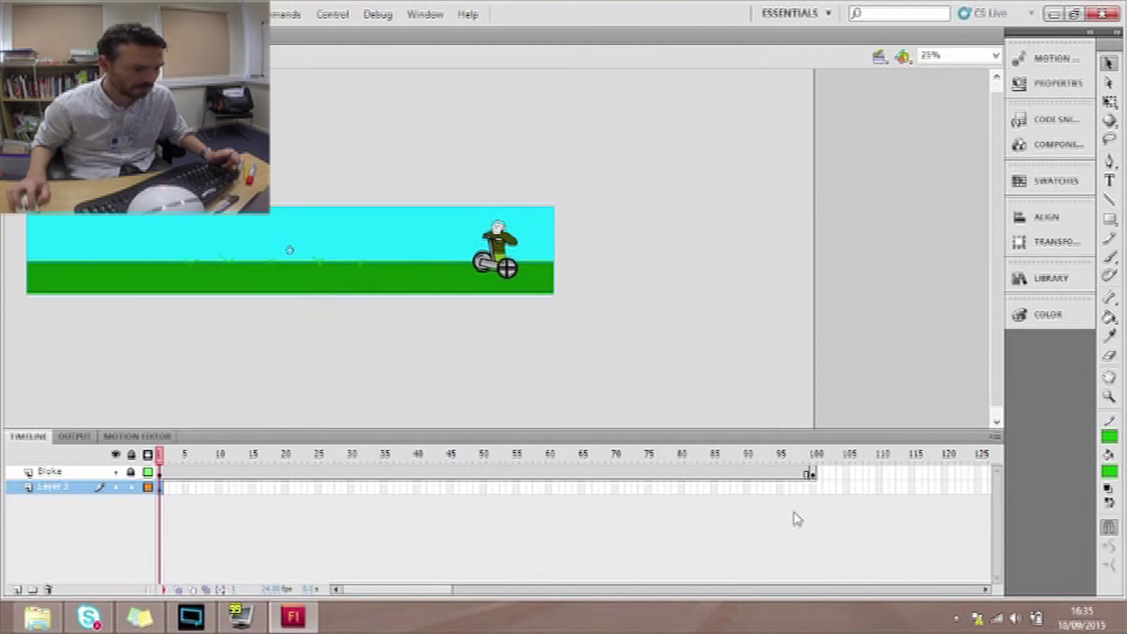
click(815, 476)
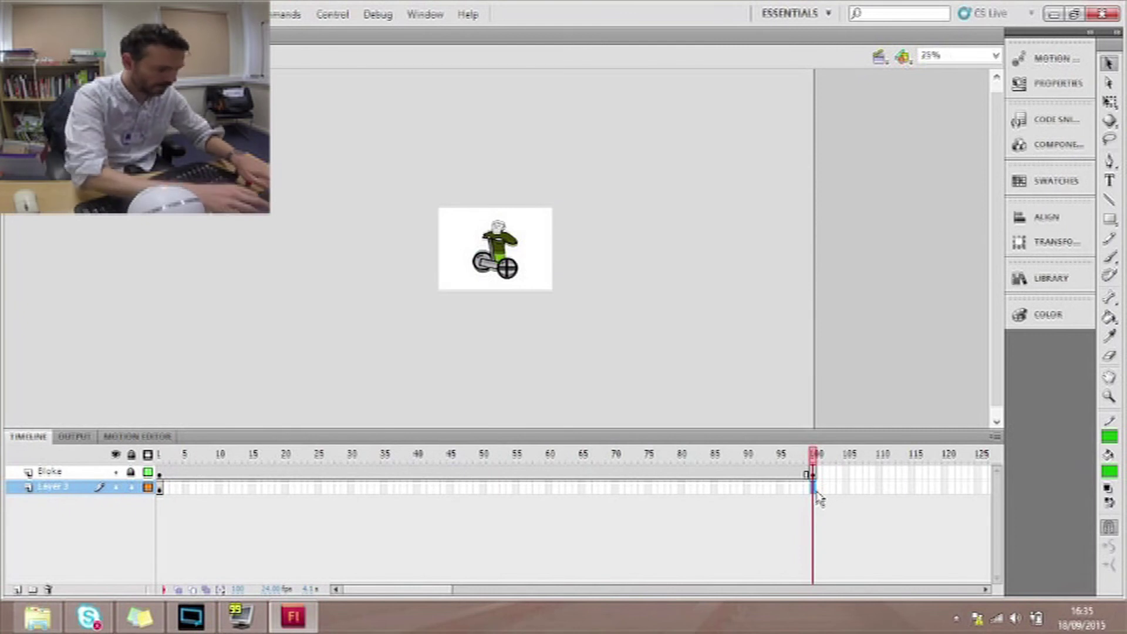
key(F6)
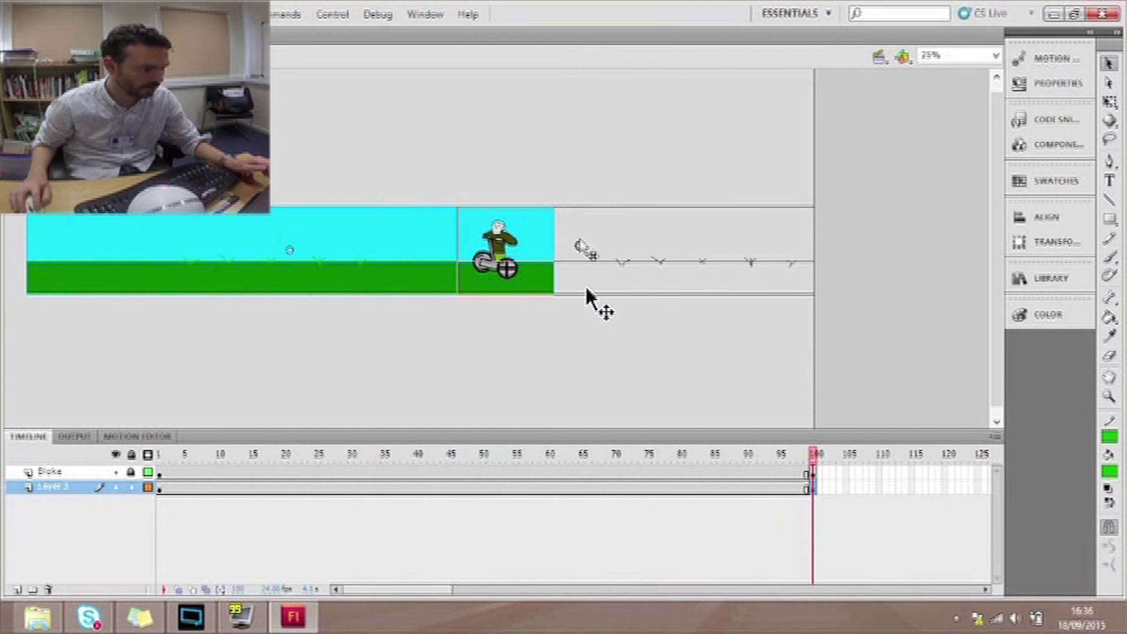
drag(549, 293, 588, 292)
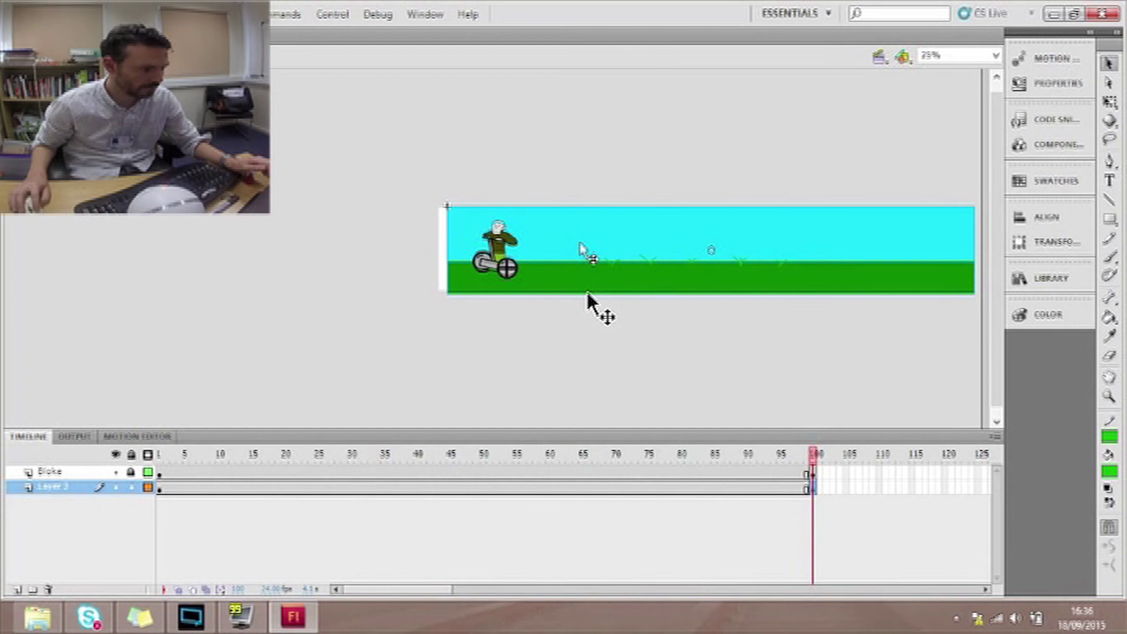
drag(588, 292, 573, 292)
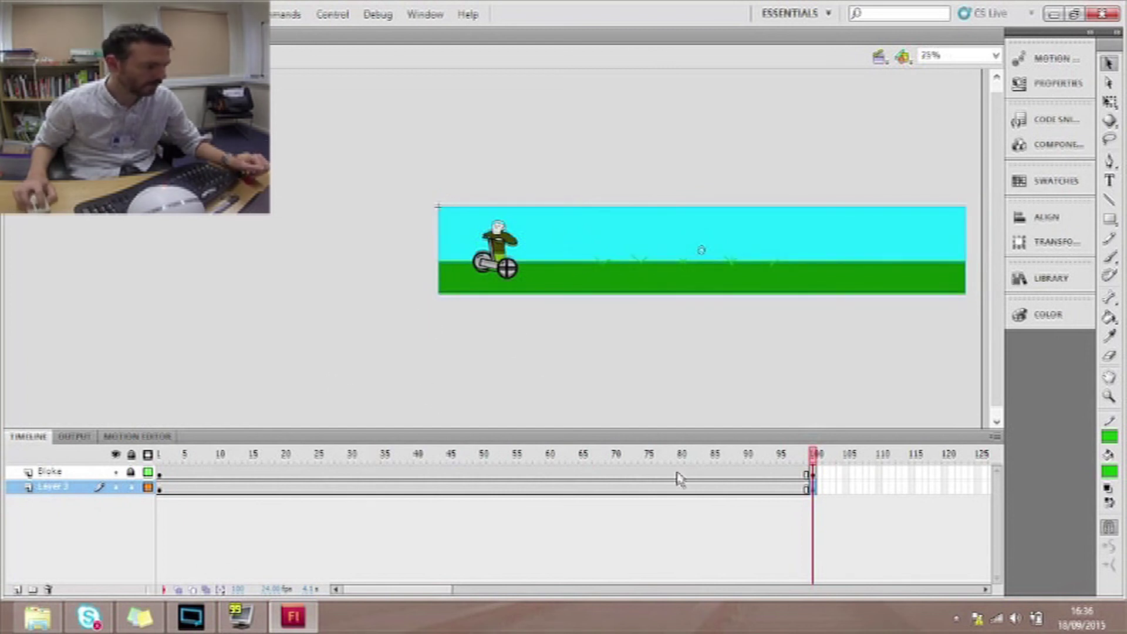
Step: Add a classic tween to Layer 3 from frame 1 and test the movie
click(162, 488)
right_click(163, 488)
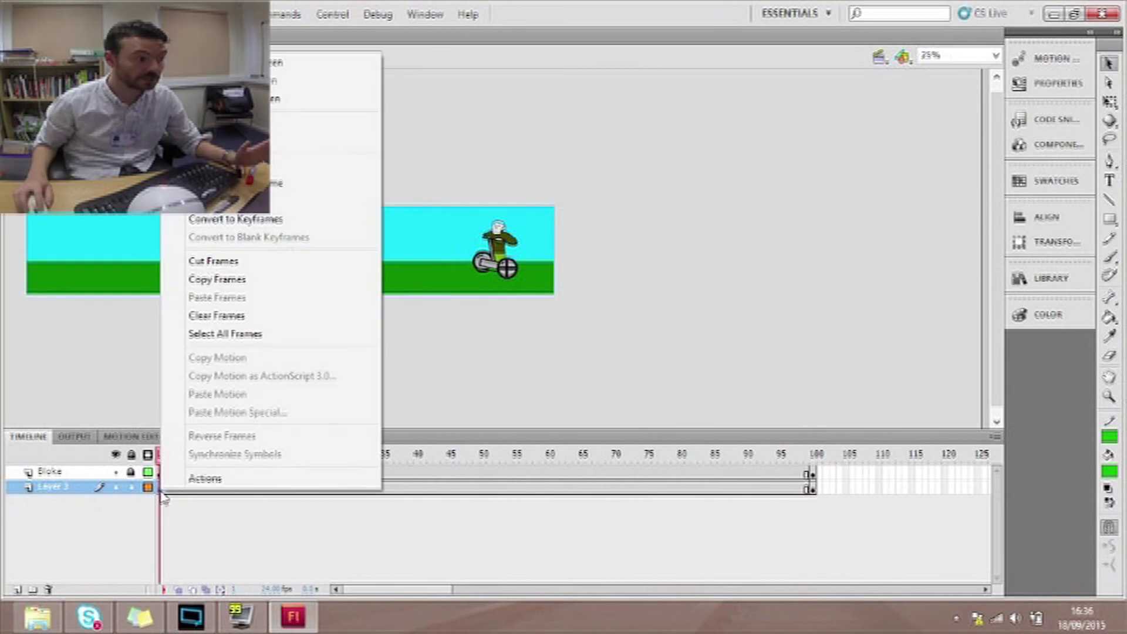
click(314, 107)
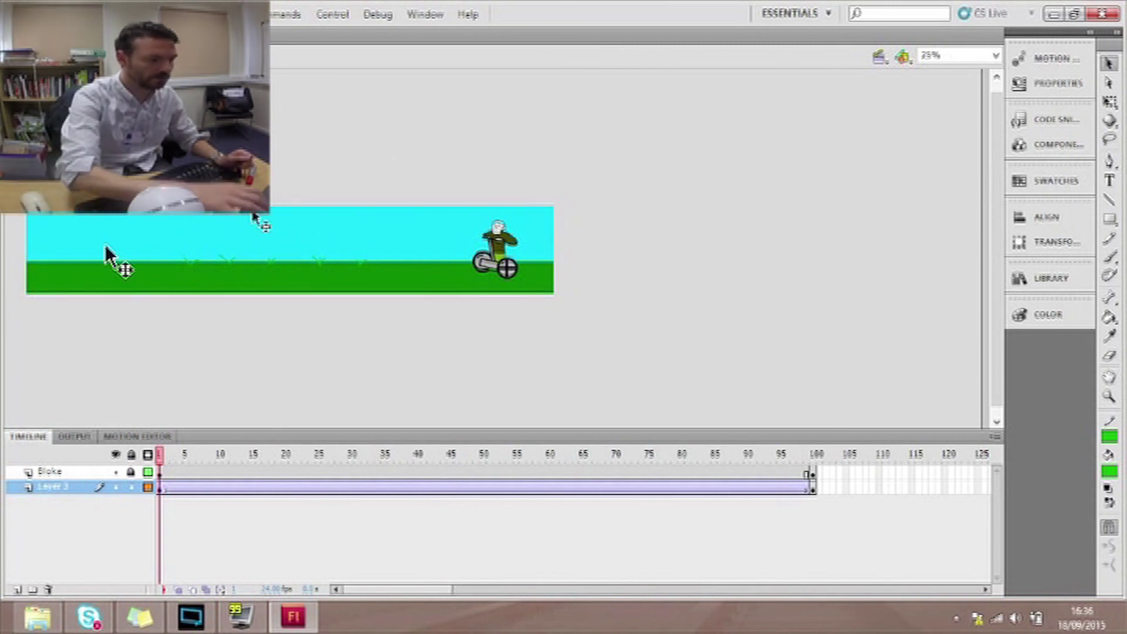
key(ctrl+Return)
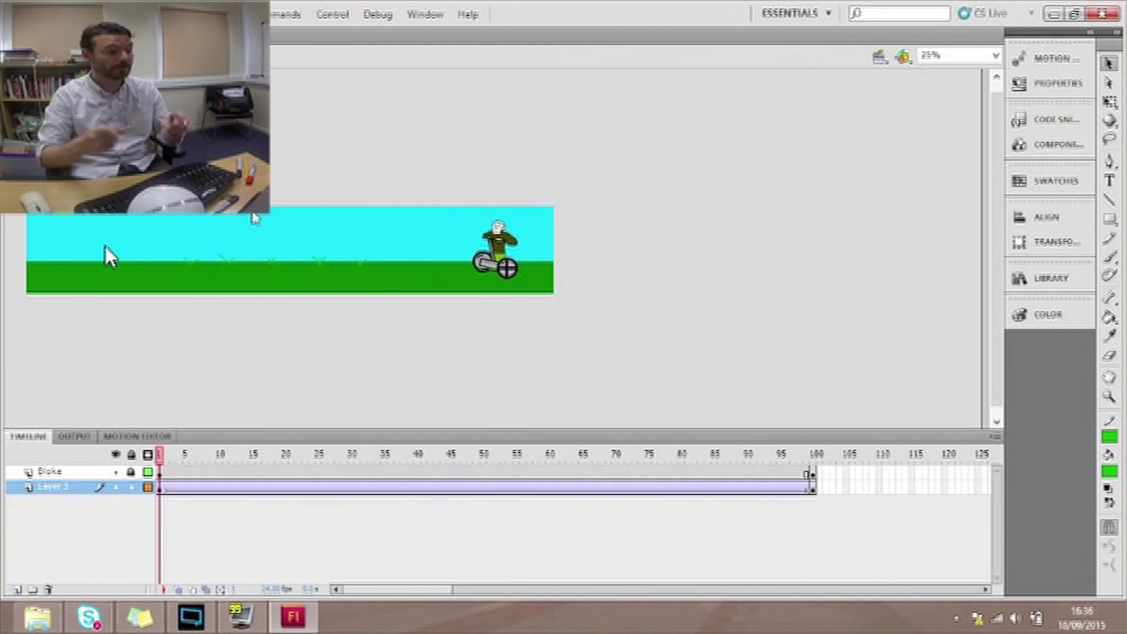